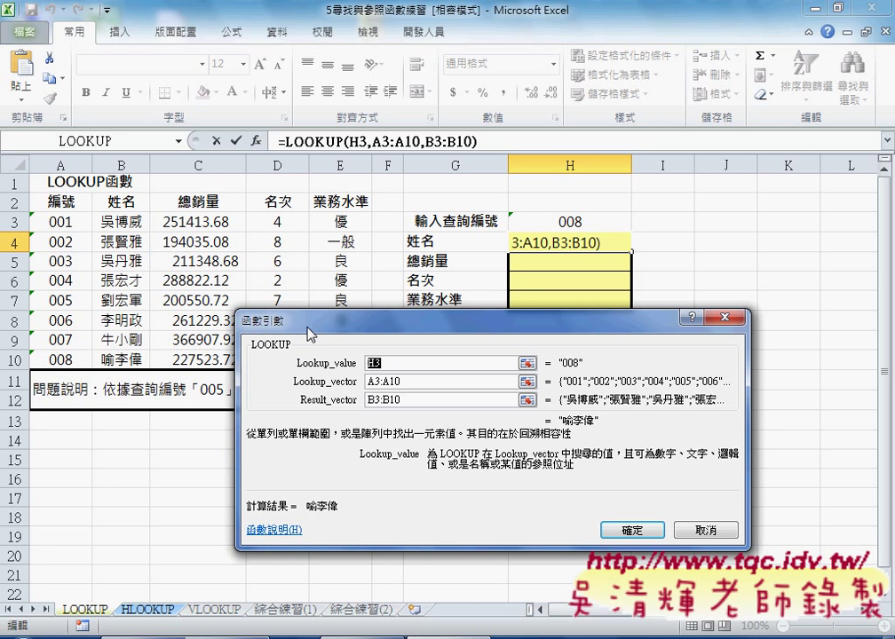
Confirm =LOOKUP(H3,A3:A10,B3:B10) in H4, then select the data table A2:E10
left_click(703, 530)
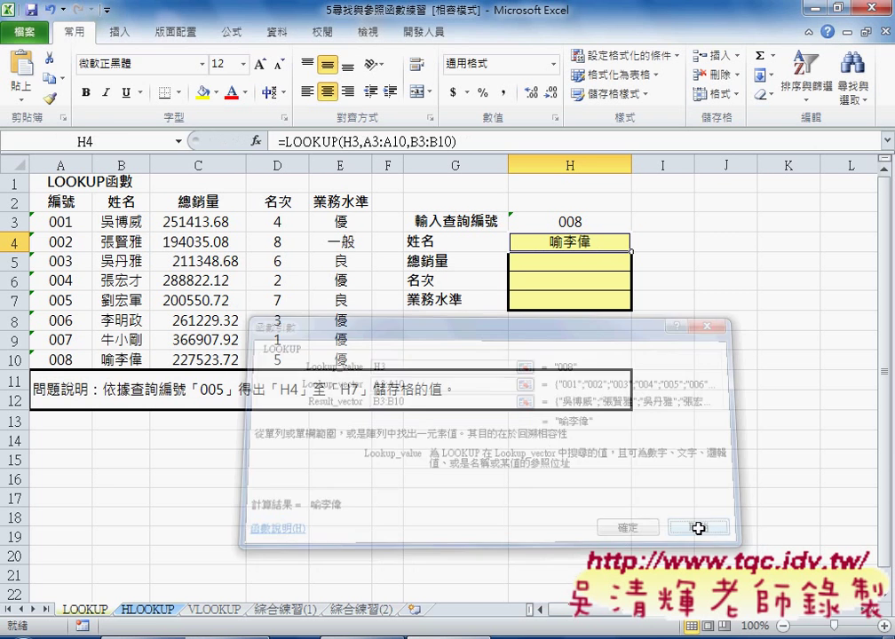
mouse_move(40, 201)
left_mouse_down()
mouse_move(268, 222)
mouse_move(345, 205)
mouse_move(336, 356)
left_mouse_up()
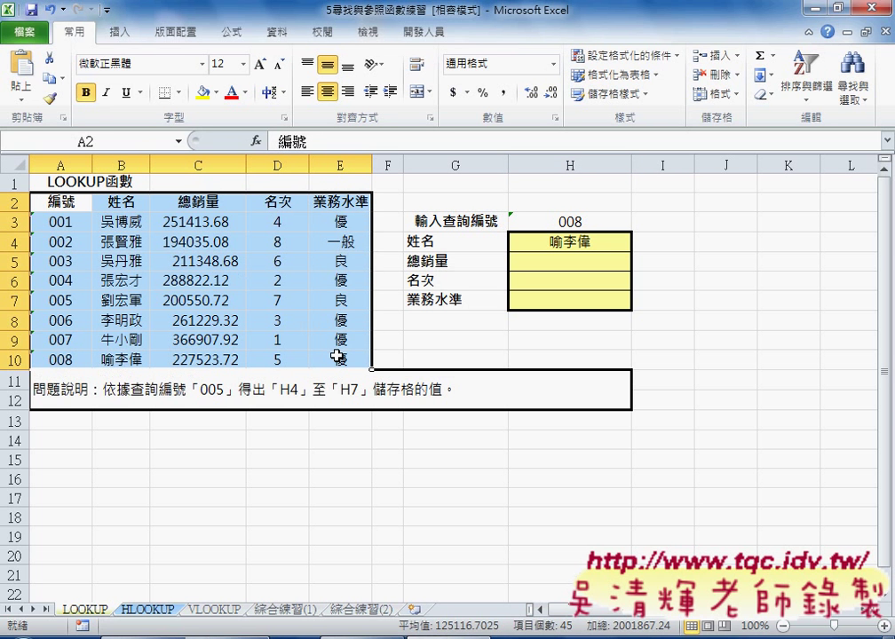
Create defined names for A2:E10 from the top header row only, not the left column
left_click(250, 36)
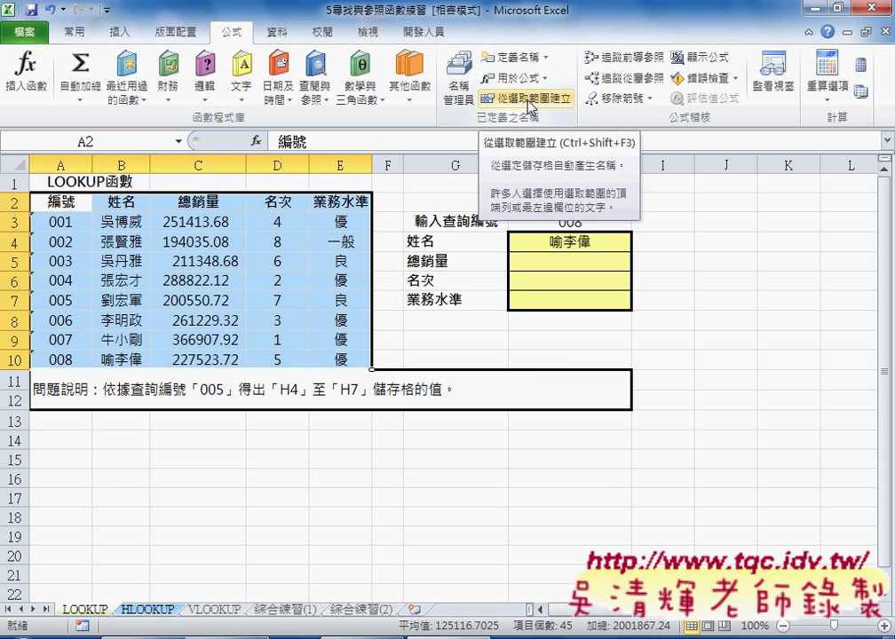
left_click(529, 100)
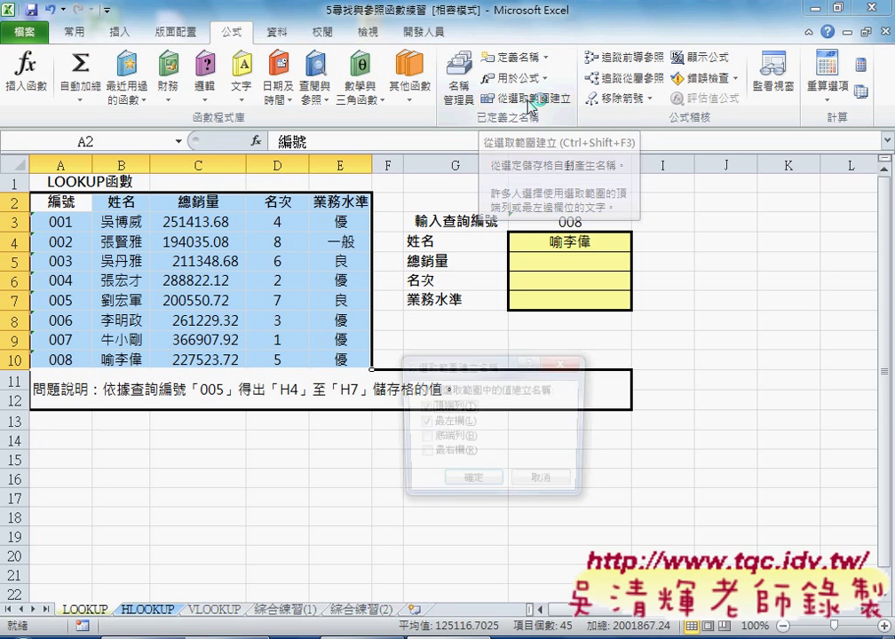
left_click(444, 423)
left_click_drag(462, 368, 294, 236)
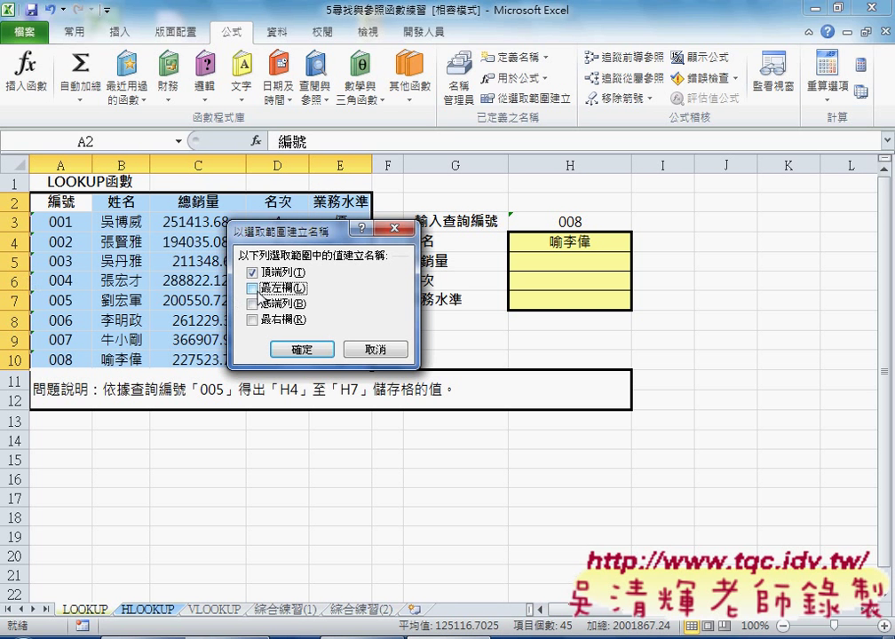
left_click(308, 348)
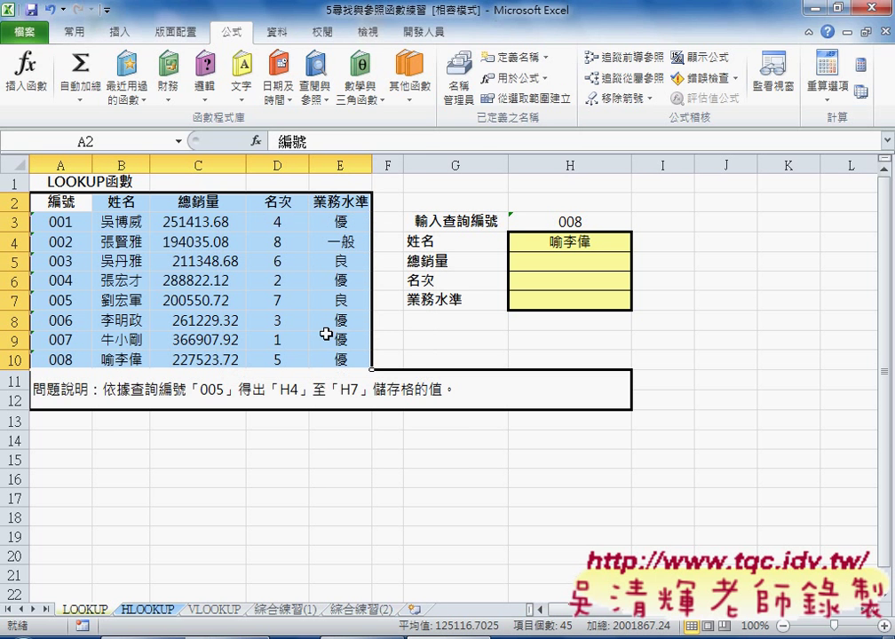
left_click(459, 80)
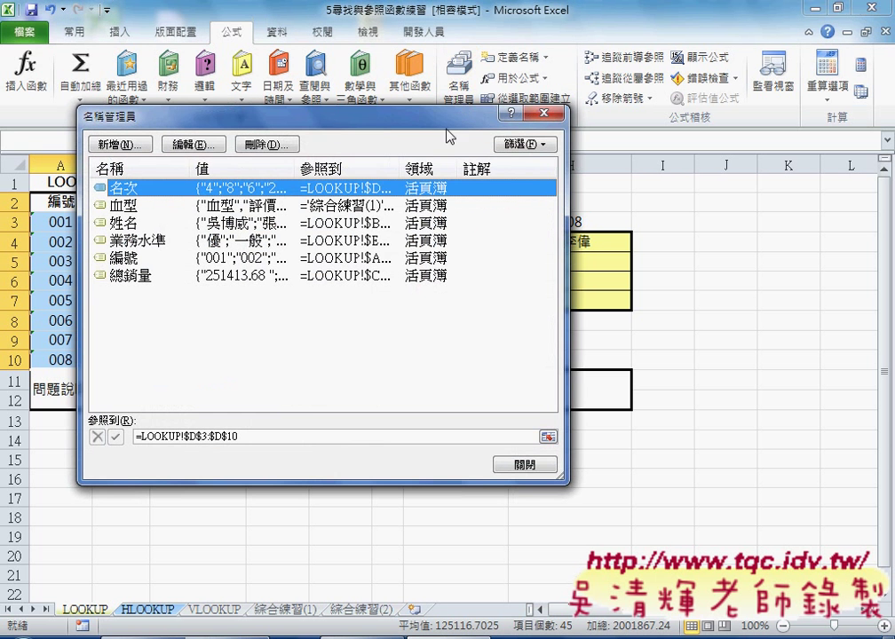
left_click_drag(376, 116, 611, 156)
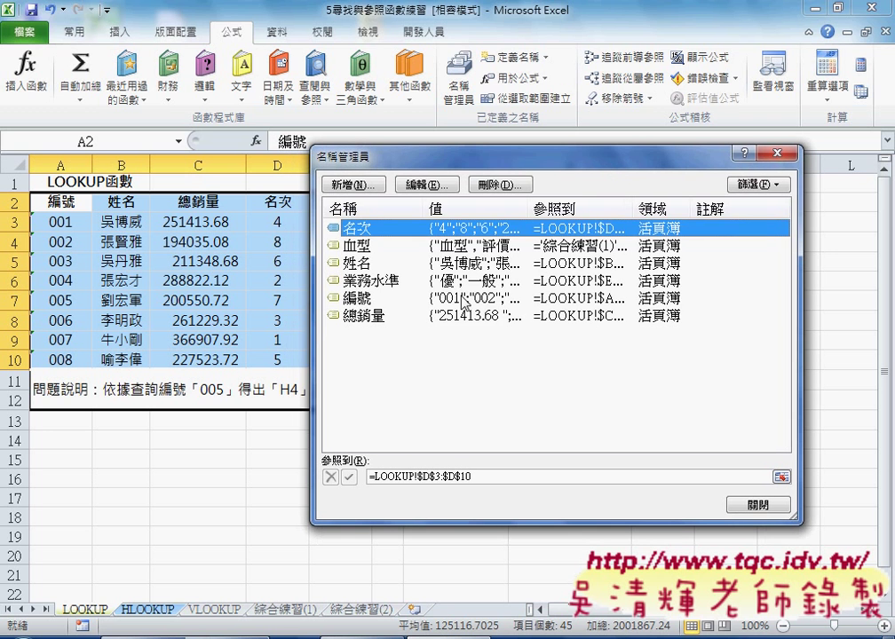
left_click(420, 299)
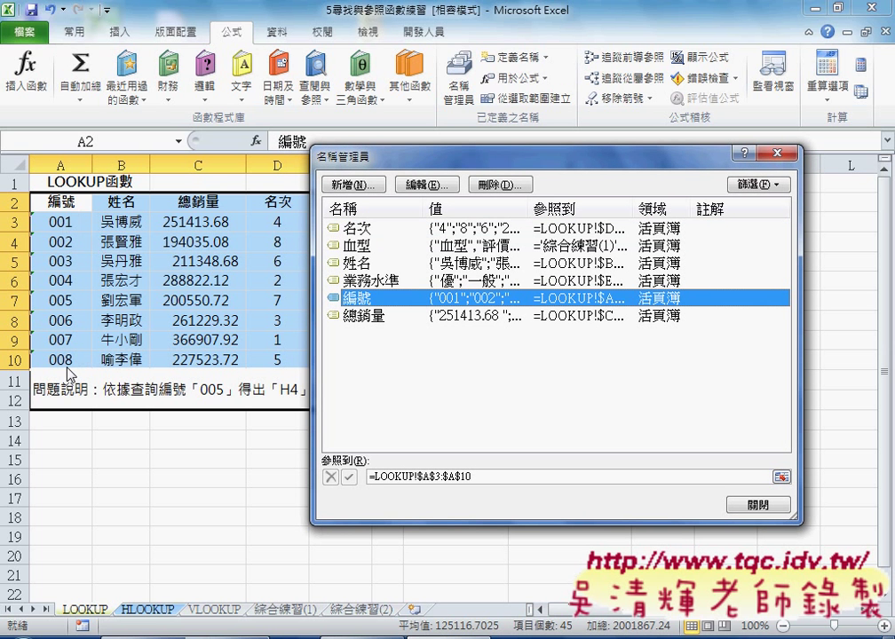
left_click(360, 318)
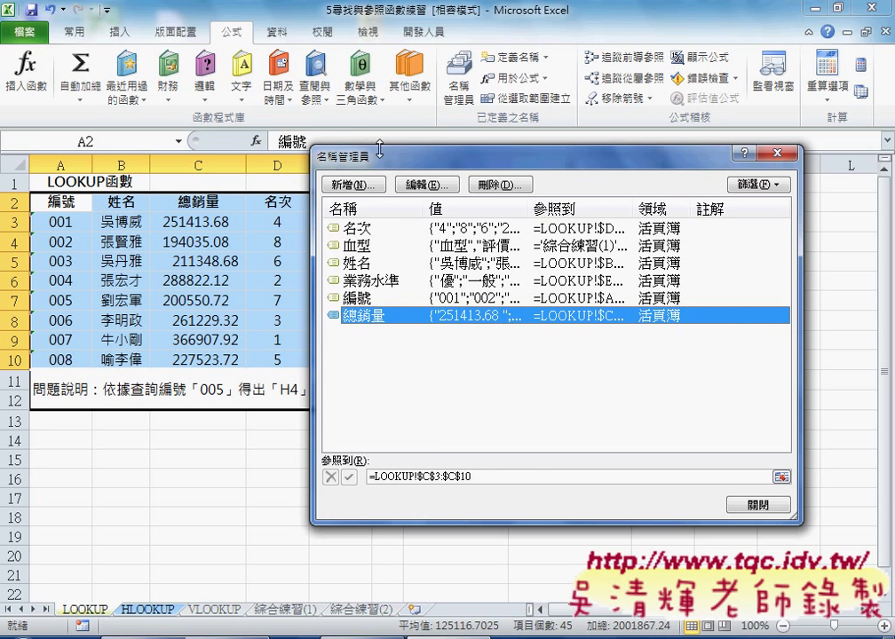
left_click_drag(381, 157, 469, 162)
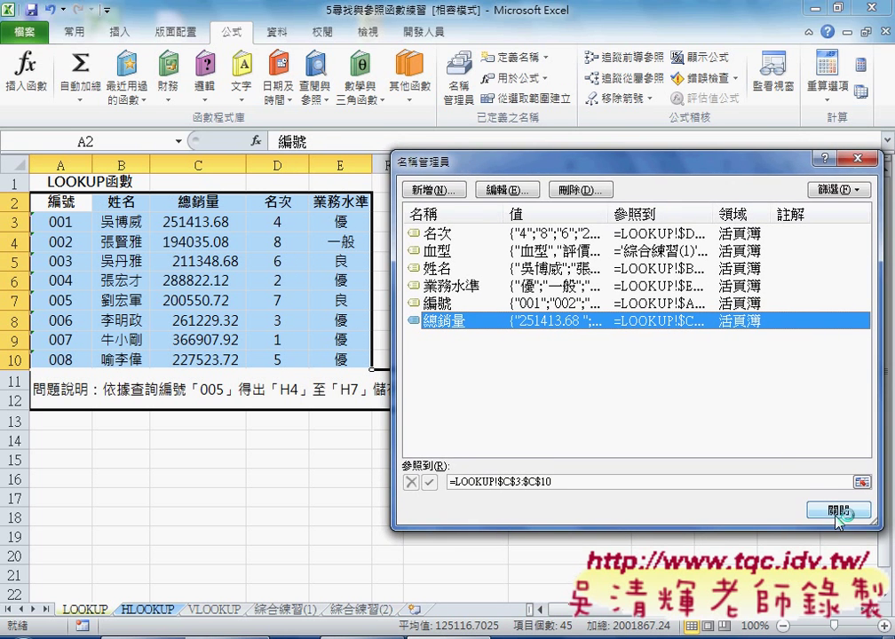
left_click(854, 507)
left_click(573, 245)
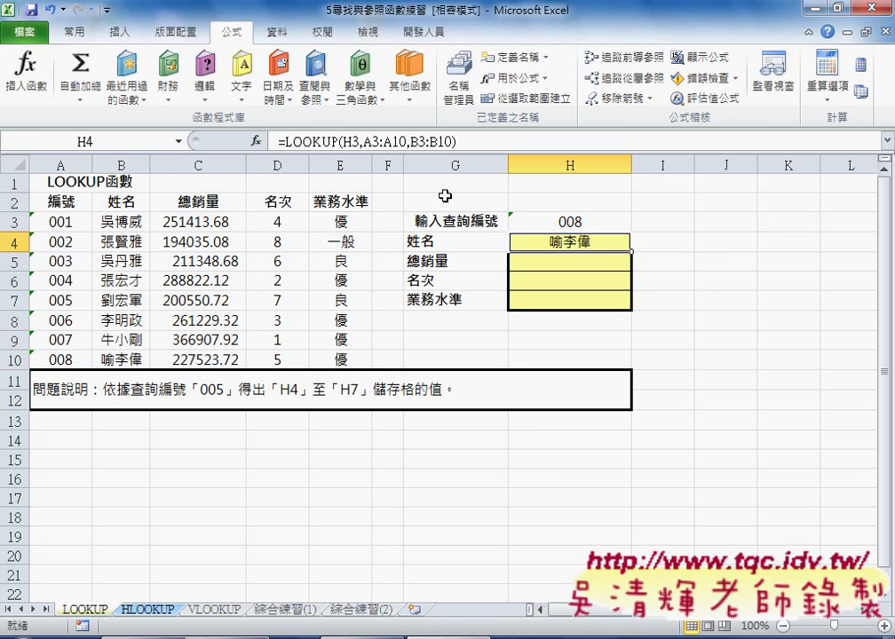
In H4's LOOKUP arguments, replace the A3:A10 lookup vector with the defined name 編號
left_click(317, 144)
left_click(256, 141)
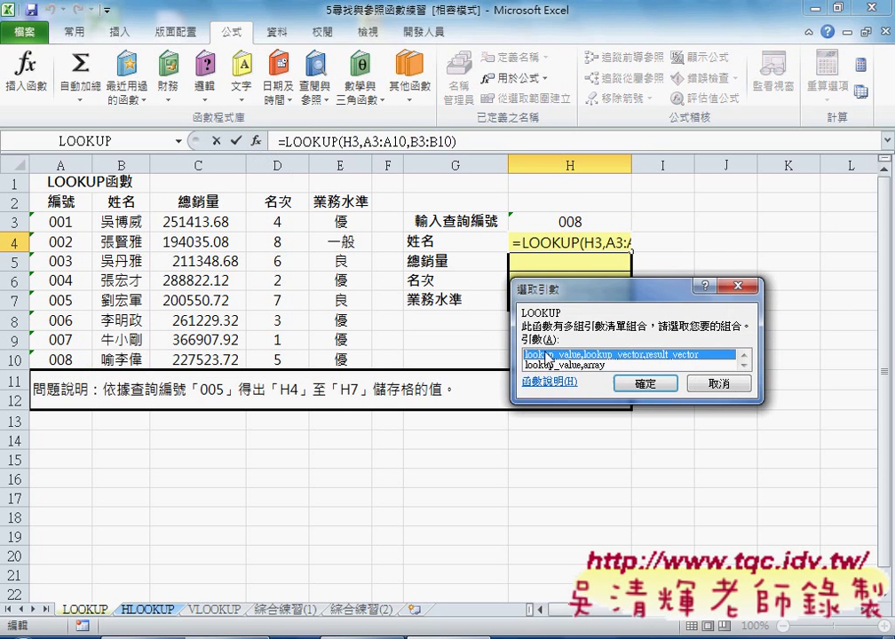
left_click(644, 384)
left_click(539, 291)
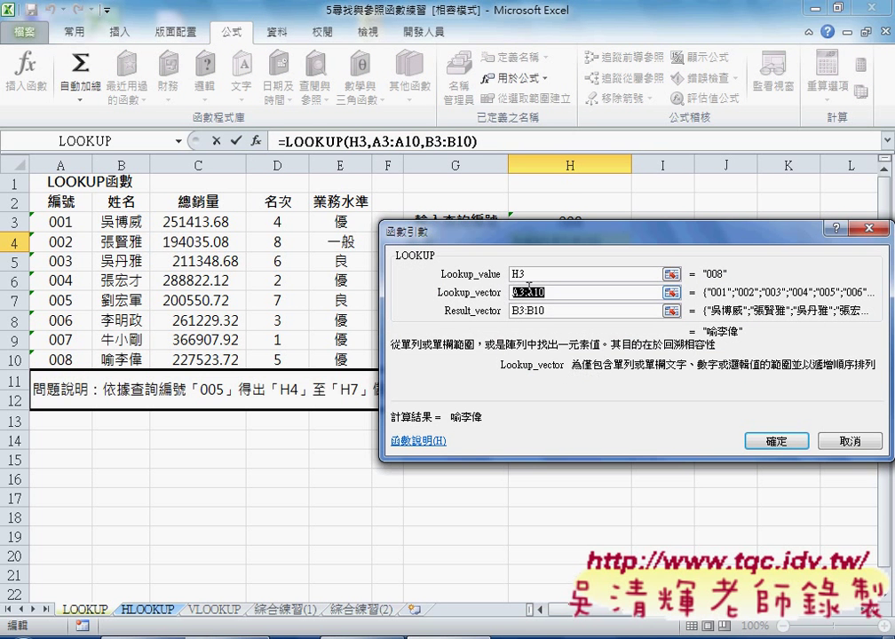
key("F3")
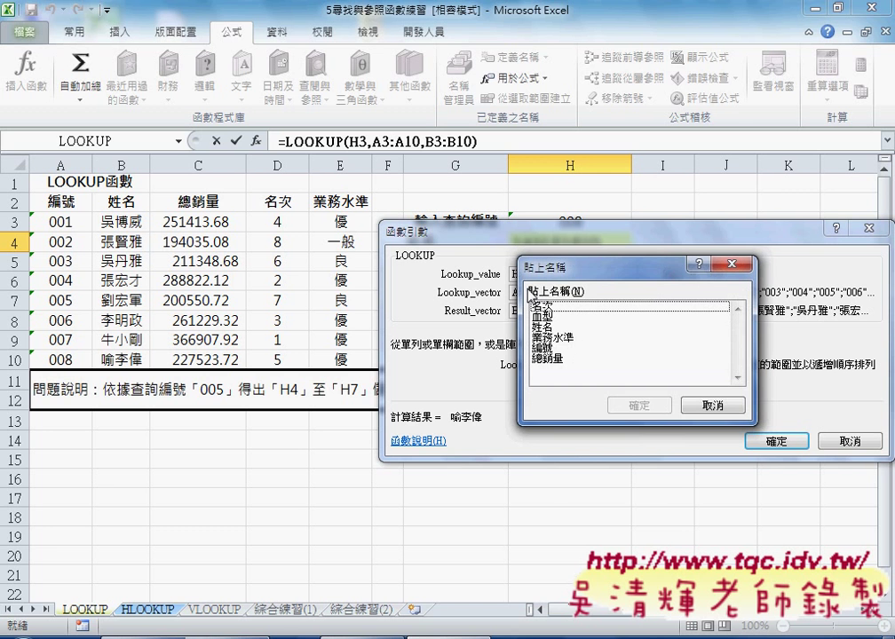
left_click(541, 348)
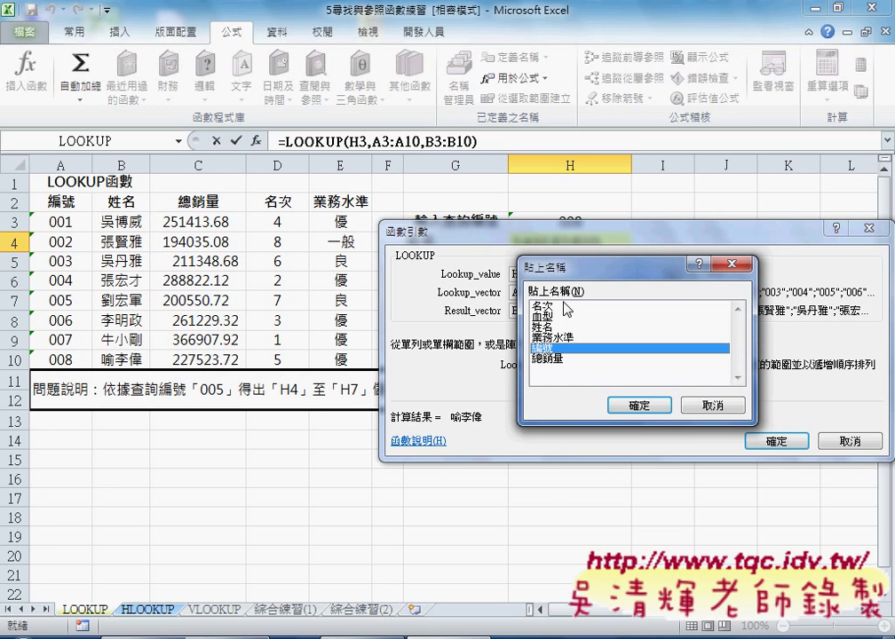
left_click_drag(562, 278, 435, 333)
left_click(506, 462)
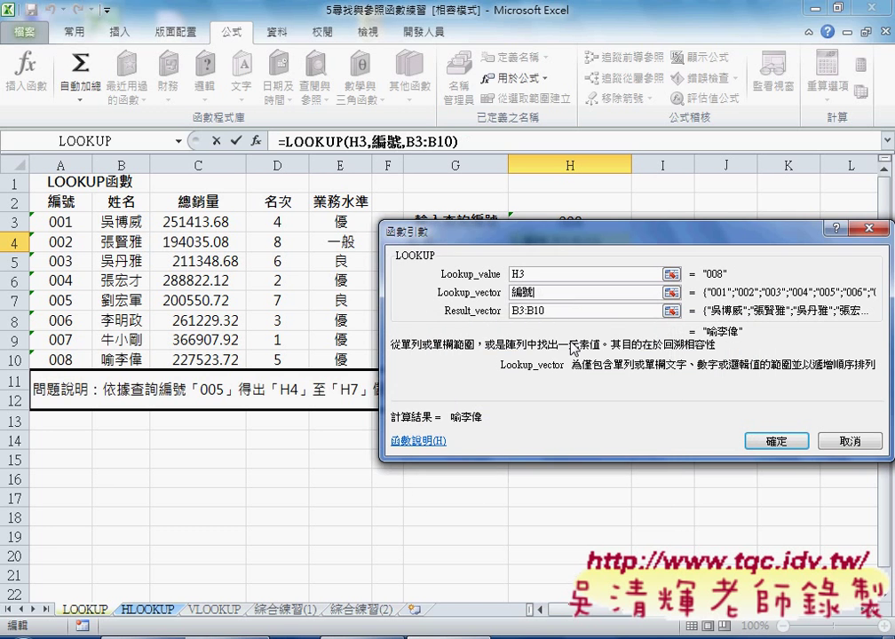
Replace B3:B10 with 姓名, confirm =LOOKUP(H3,編號,姓名), and copy that formula from the formula bar
left_click_drag(558, 318, 512, 318)
key("Delete")
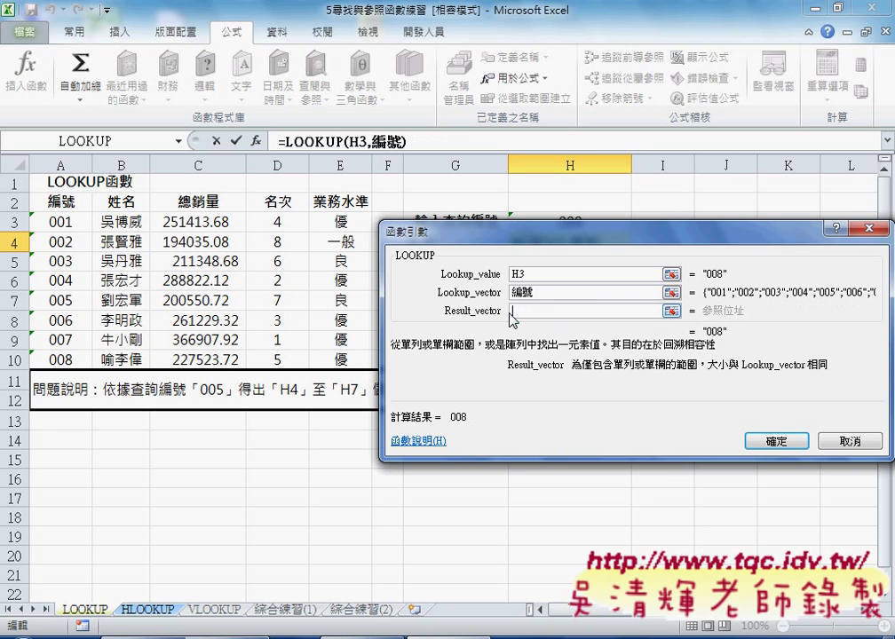
key("F3")
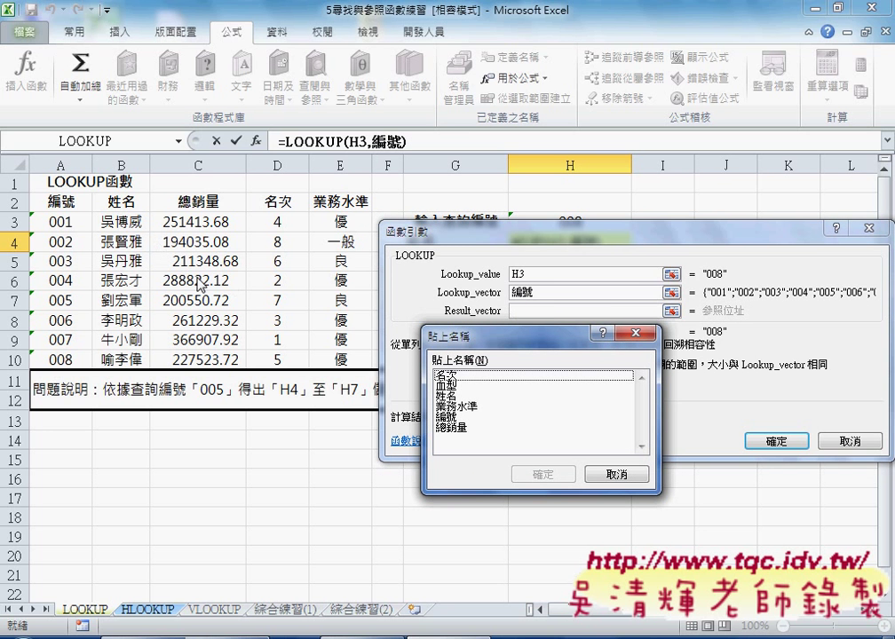
left_click(449, 396)
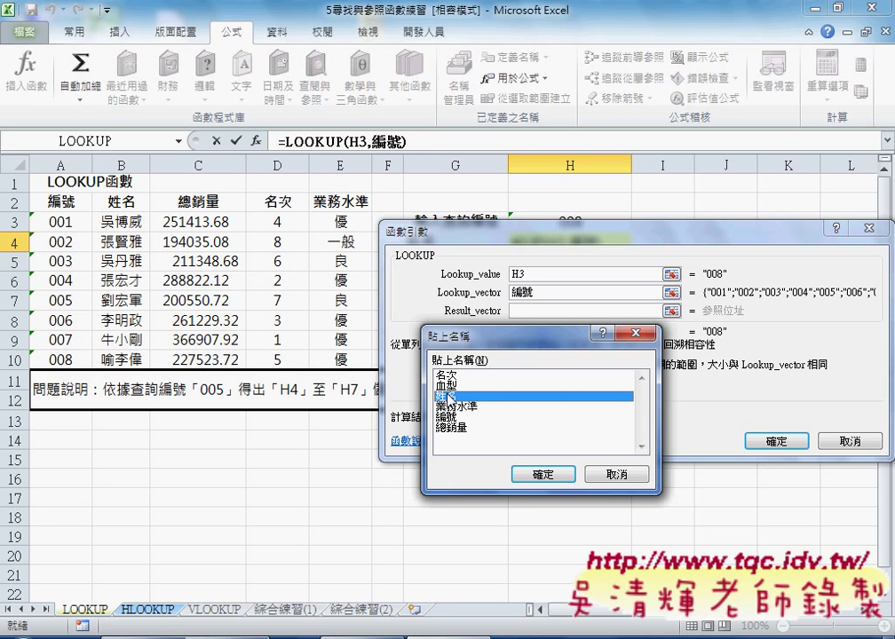
left_click(546, 476)
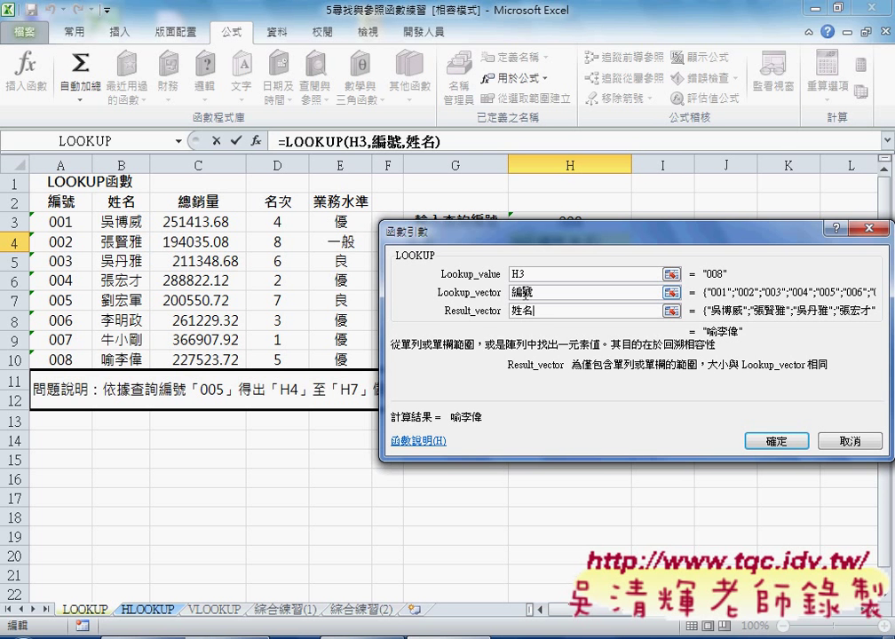
left_click(770, 440)
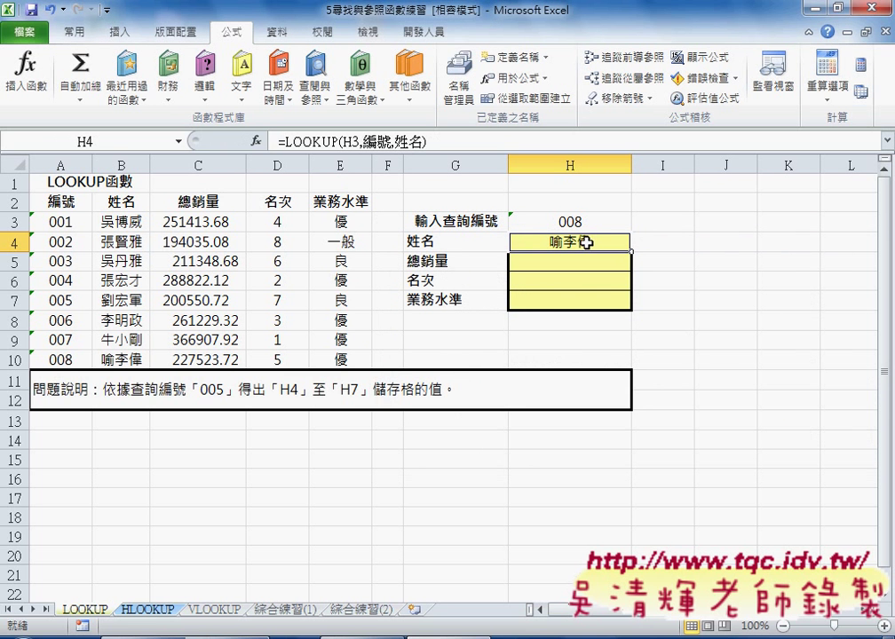
left_click_drag(437, 142, 278, 142)
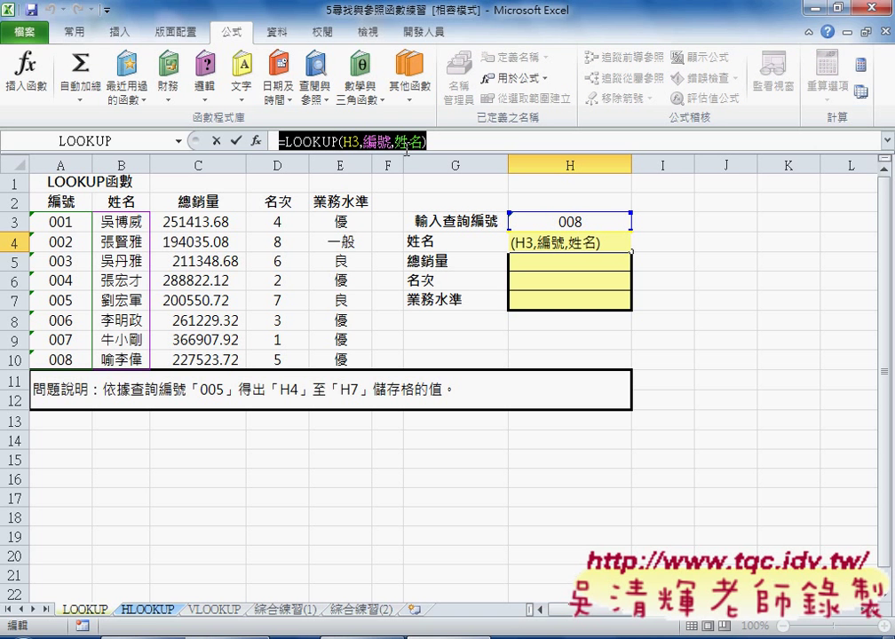
left_click(222, 142)
Enter =LOOKUP(H3,編號,總銷量) in H5 so it shows the sales total 227523.72
left_click(551, 264)
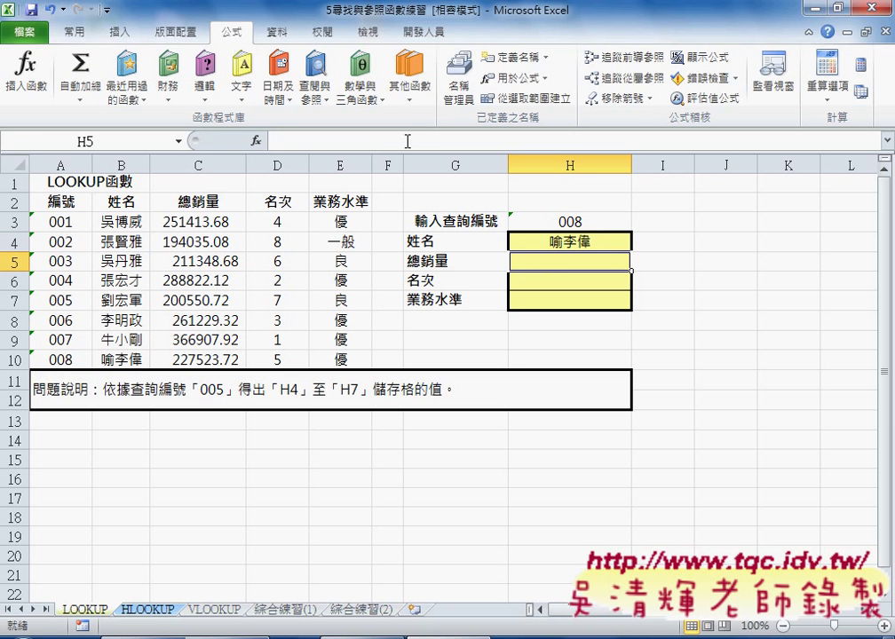
left_click(406, 142)
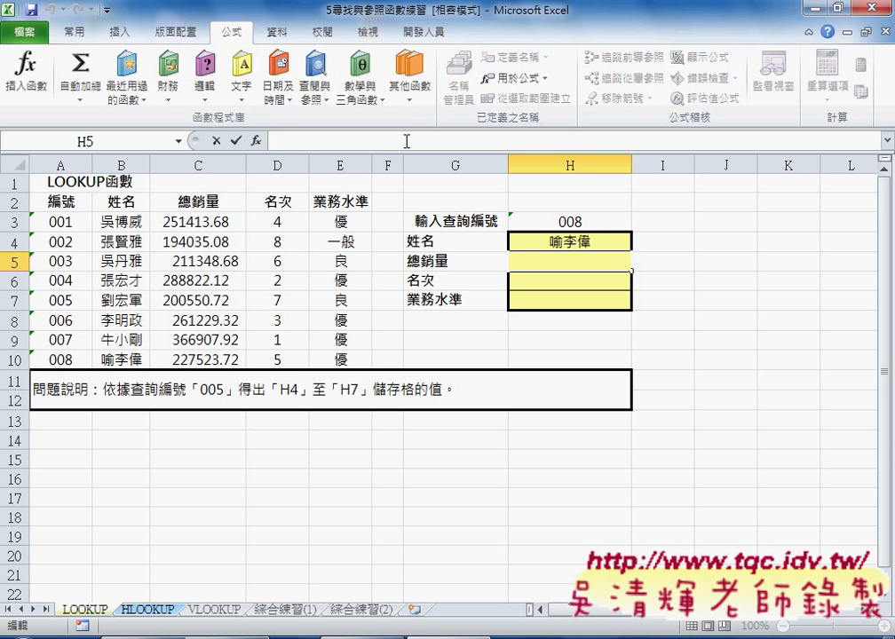
type("=LOOKUP(H3,編號,姓名)")
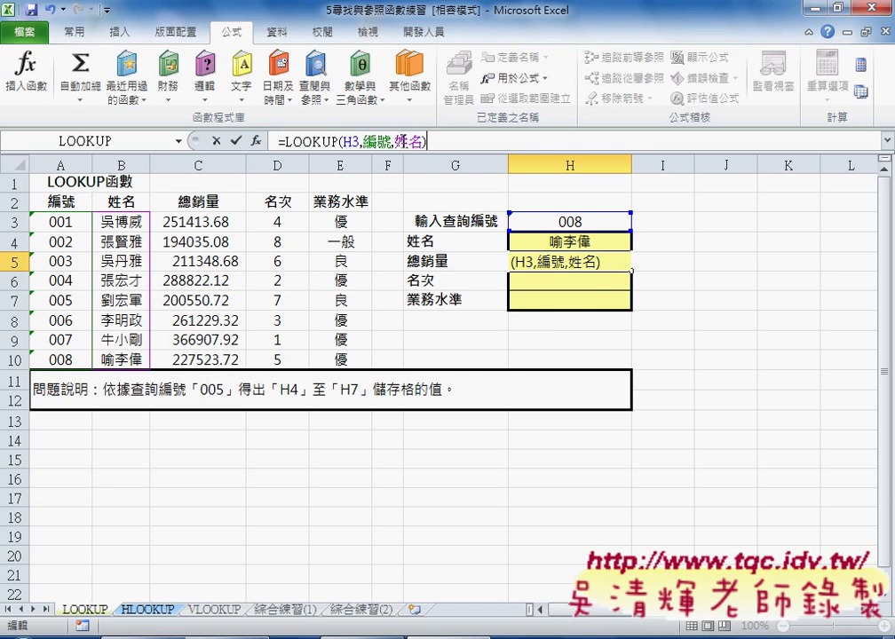
left_click_drag(394, 142, 423, 141)
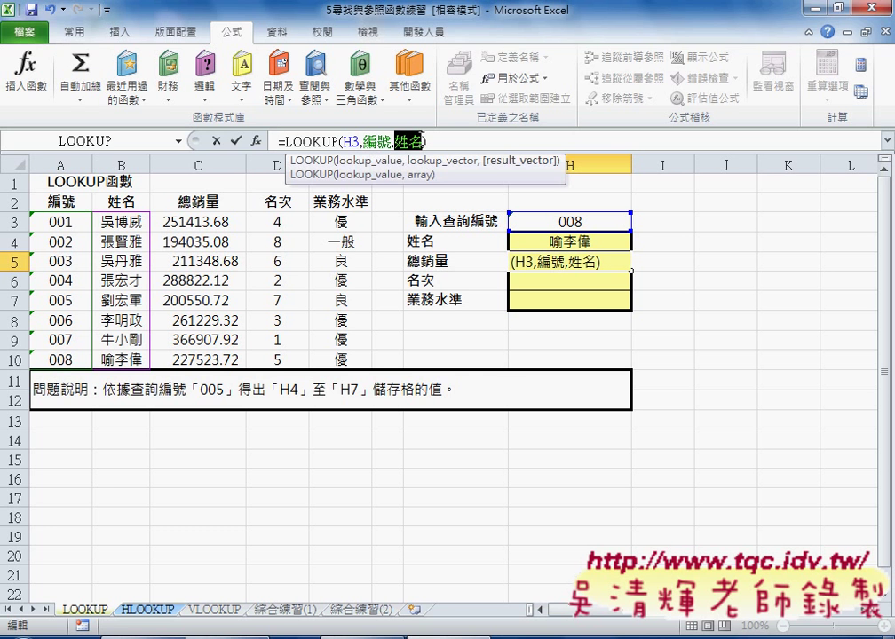
key("F3")
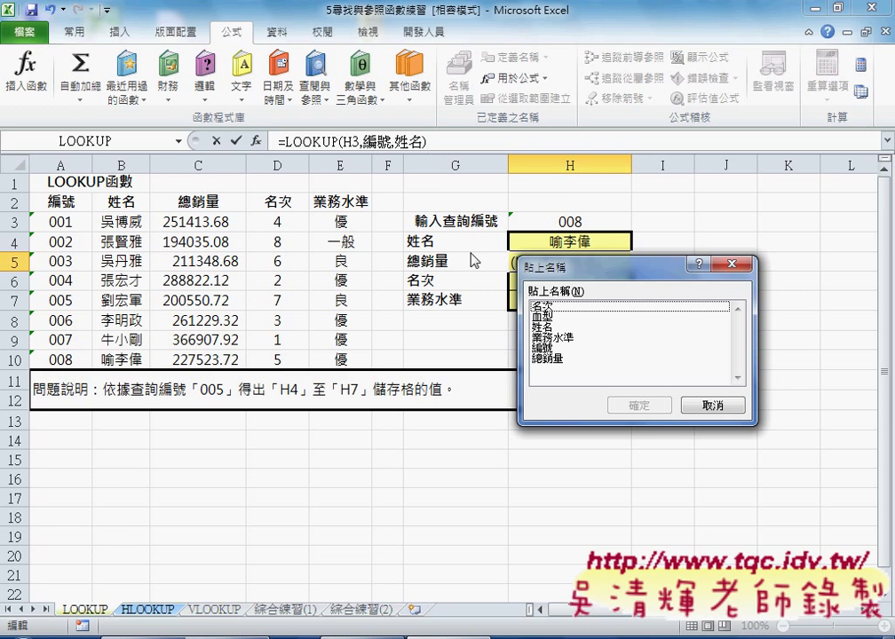
left_click(537, 359)
left_click(639, 406)
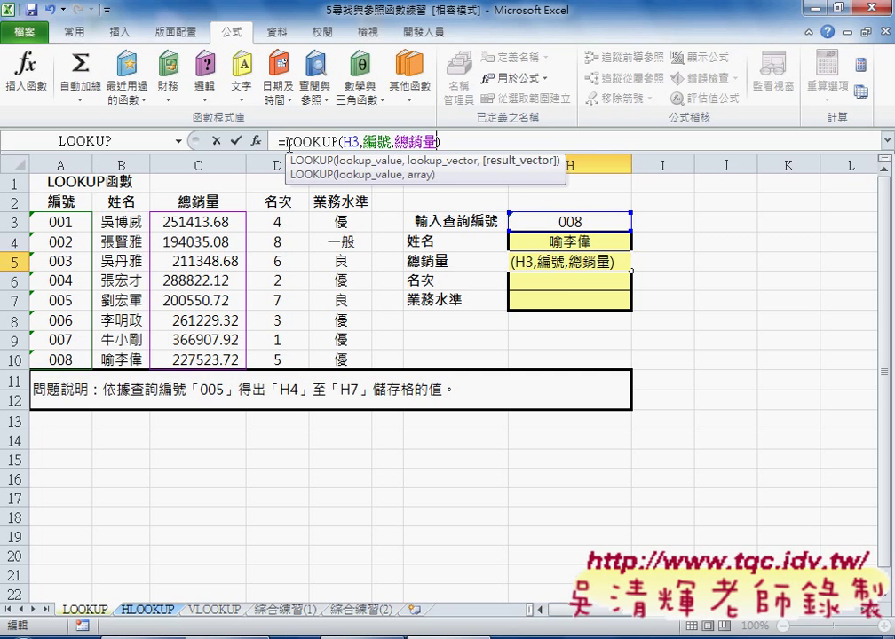
left_click(236, 140)
Enter =LOOKUP(H3,編號,名次) in H6 so it returns rank 5
left_click(575, 282)
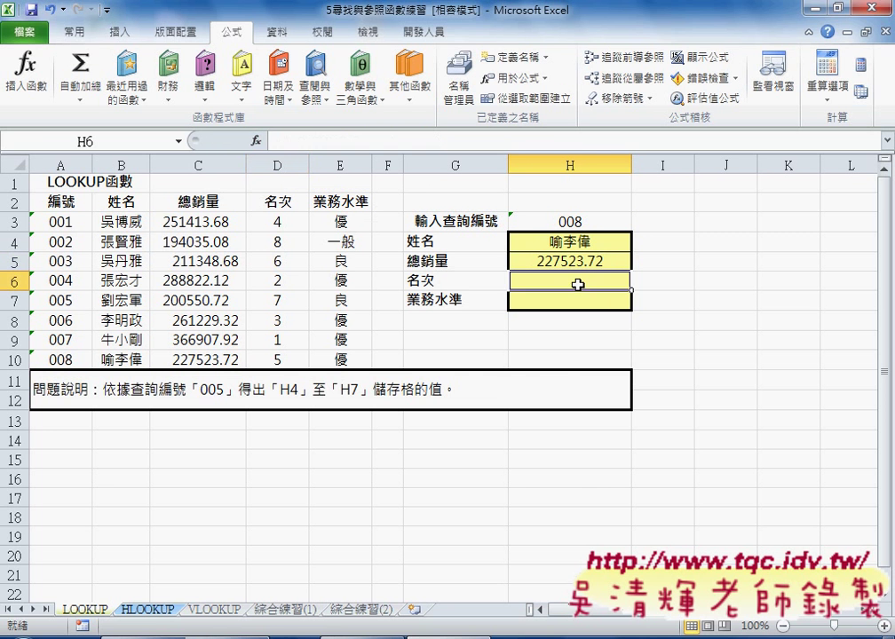
left_click(391, 142)
type("=LOOKUP(H3,編號,姓名)")
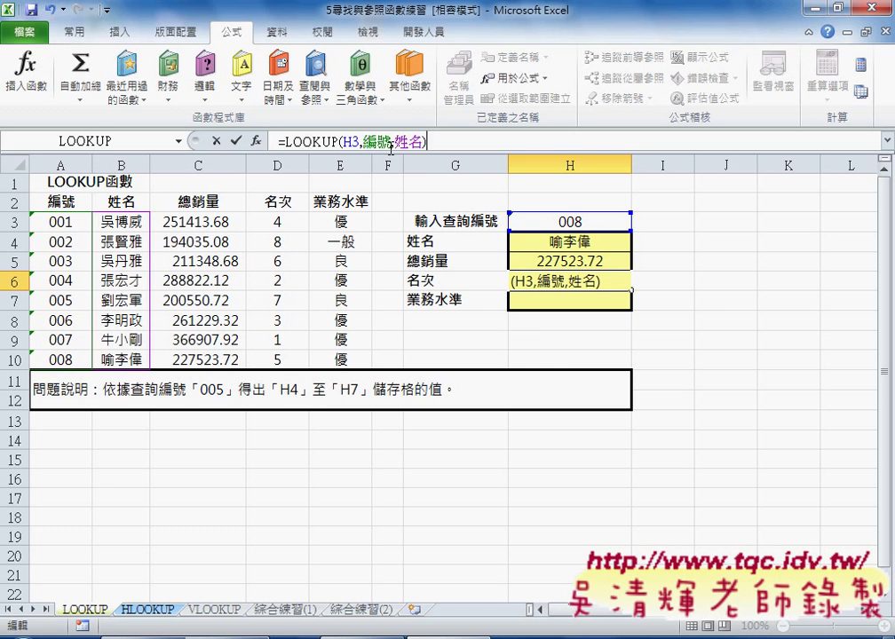
left_click_drag(396, 141, 425, 142)
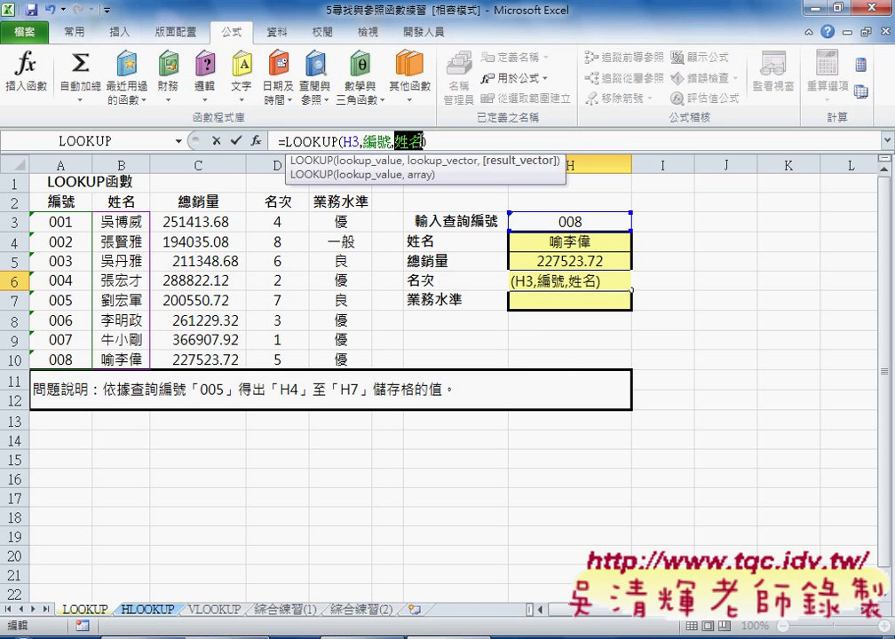
key("F3")
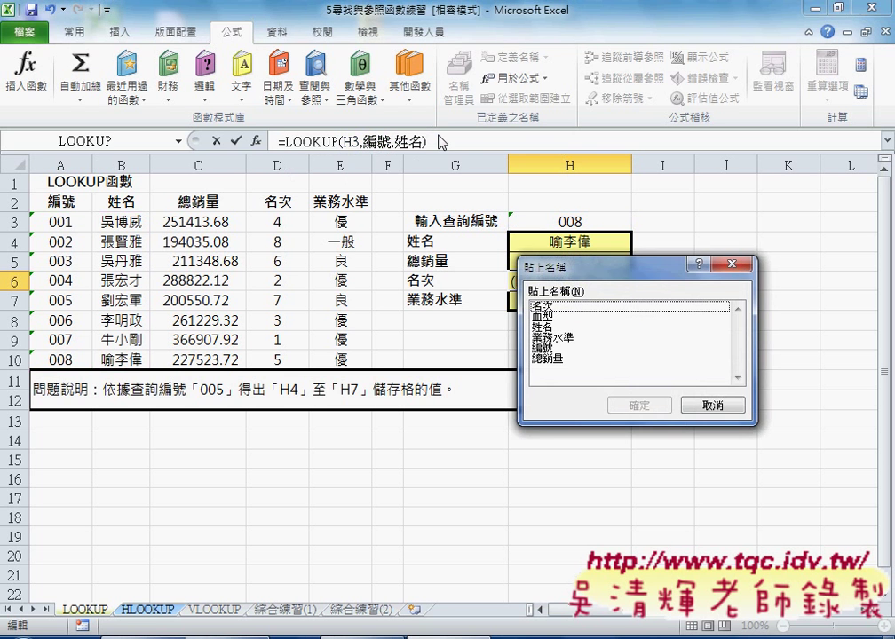
left_click(544, 306)
left_click(632, 405)
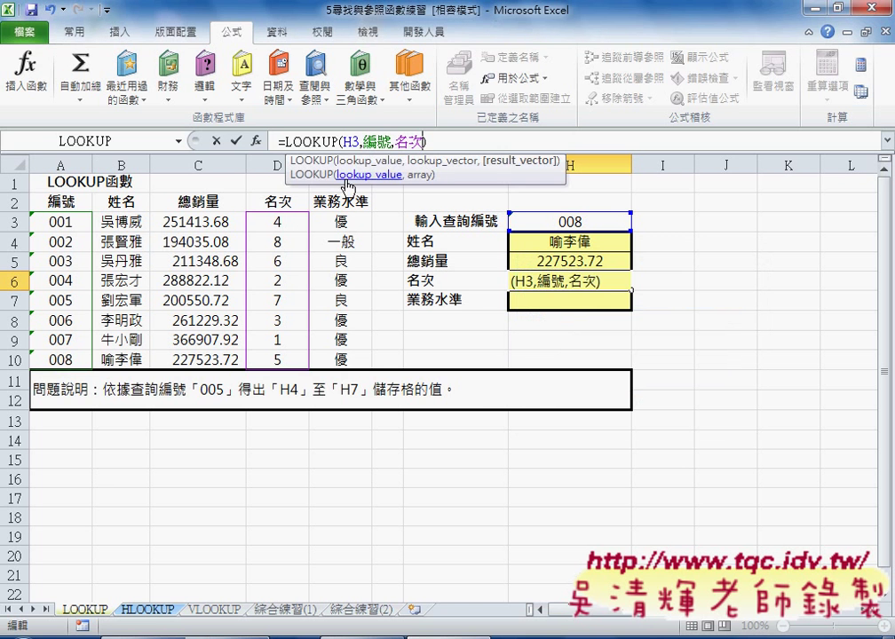
left_click(236, 140)
Paste the lookup formula =LOOKUP(H3,編號,姓名) into H7
left_click(555, 302)
left_click(382, 141)
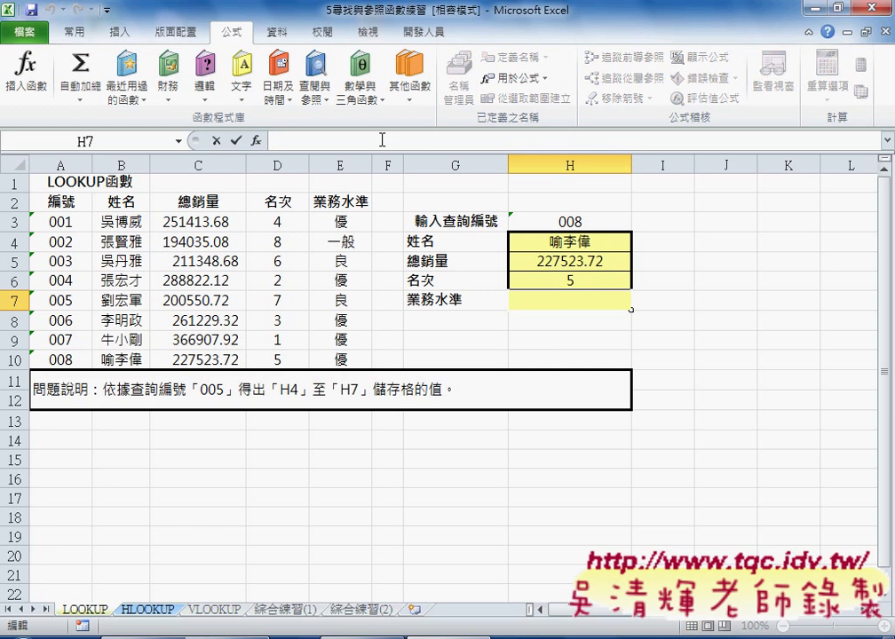
type("=LOOKUP(H3,編號,姓名)")
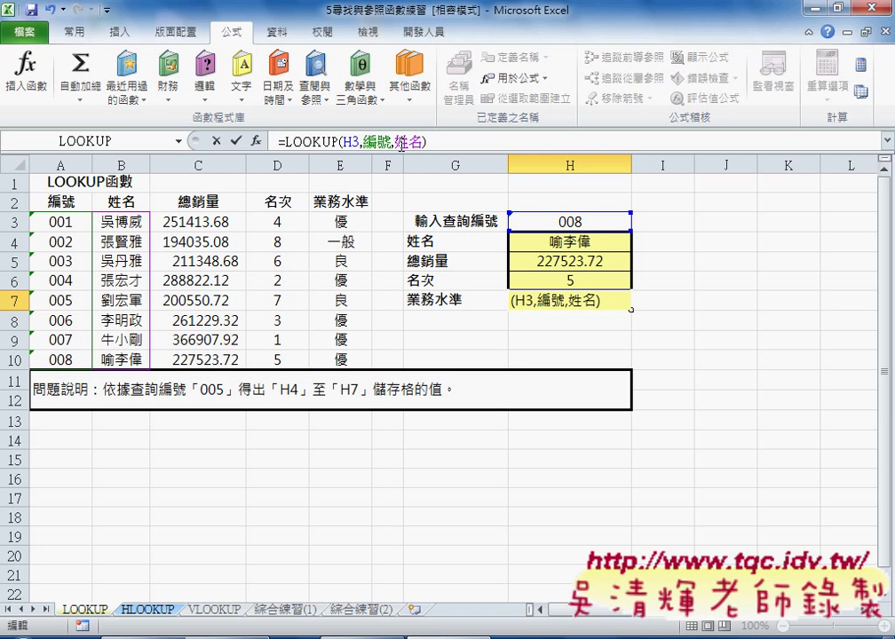
Replace 姓名 with 業務水準 in H7's formula so it returns 優
left_click_drag(396, 142, 424, 142)
key("F3")
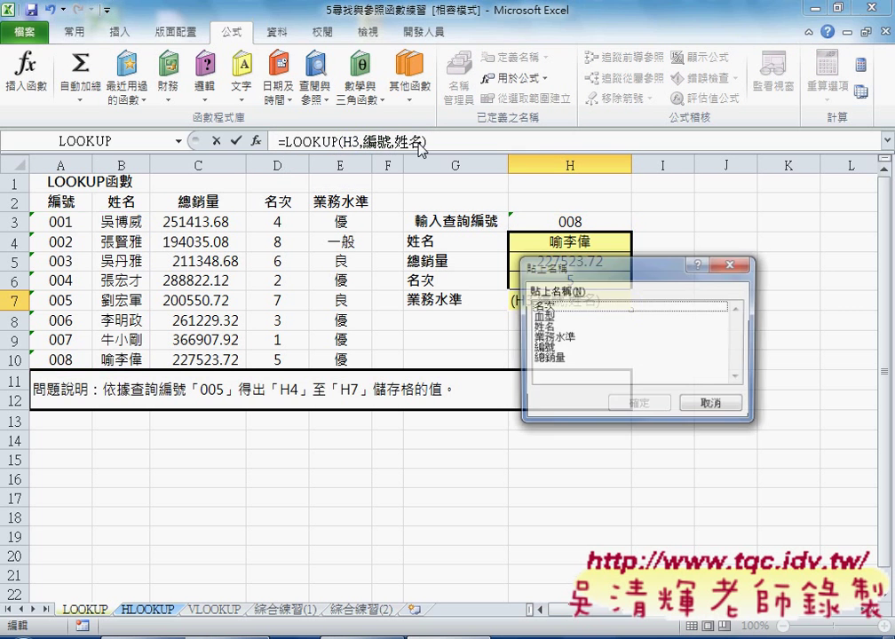
left_click(553, 338)
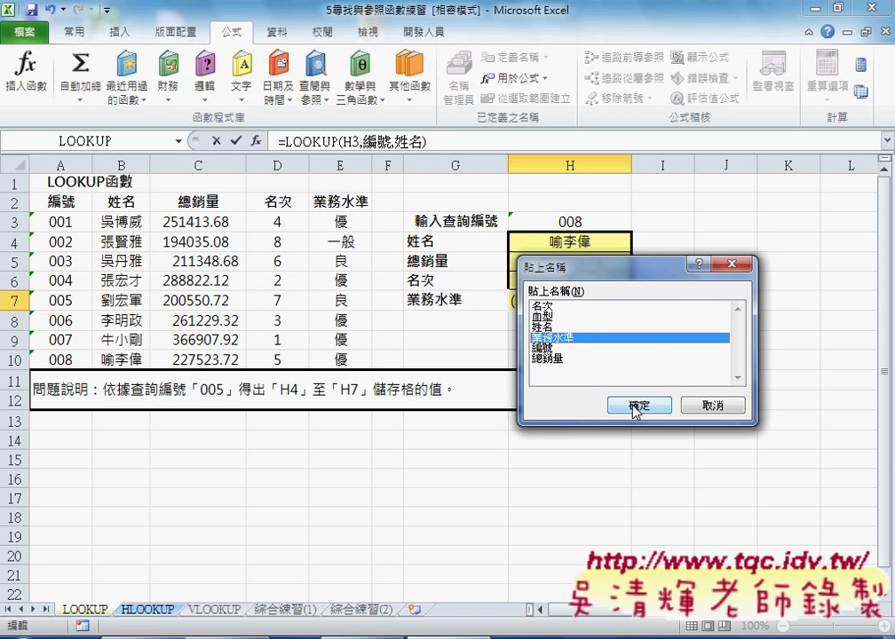
left_click(636, 405)
left_click(235, 140)
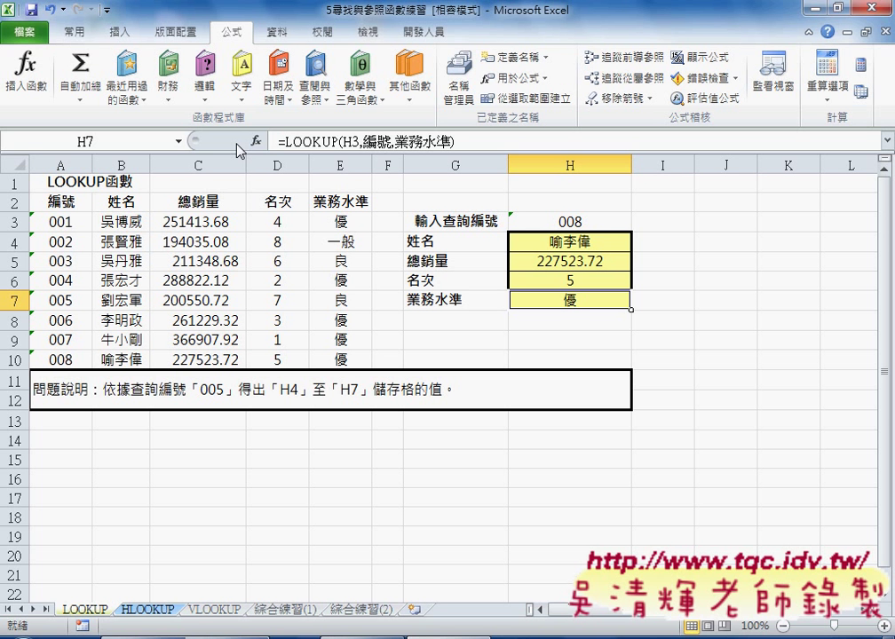
left_click(570, 222)
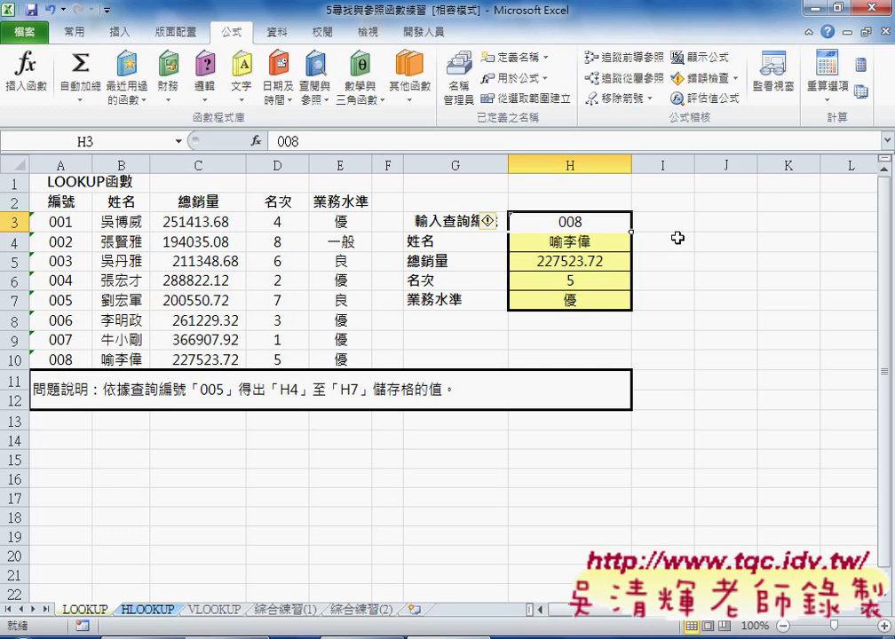
Change the lookup ID in H3 from 008 to 001 so H4:H7 update
double_click(600, 223)
key("BackSpace")
type("1")
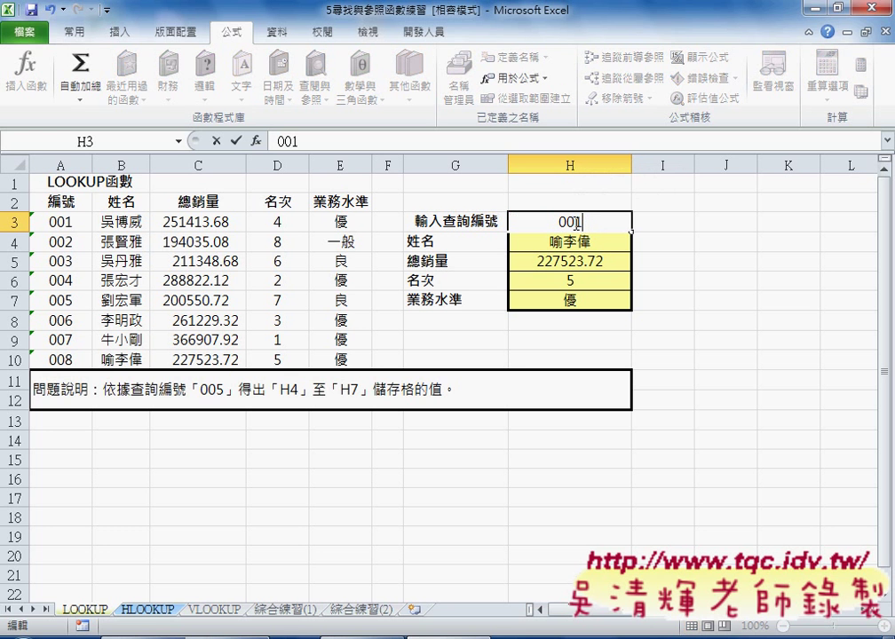
key("Return")
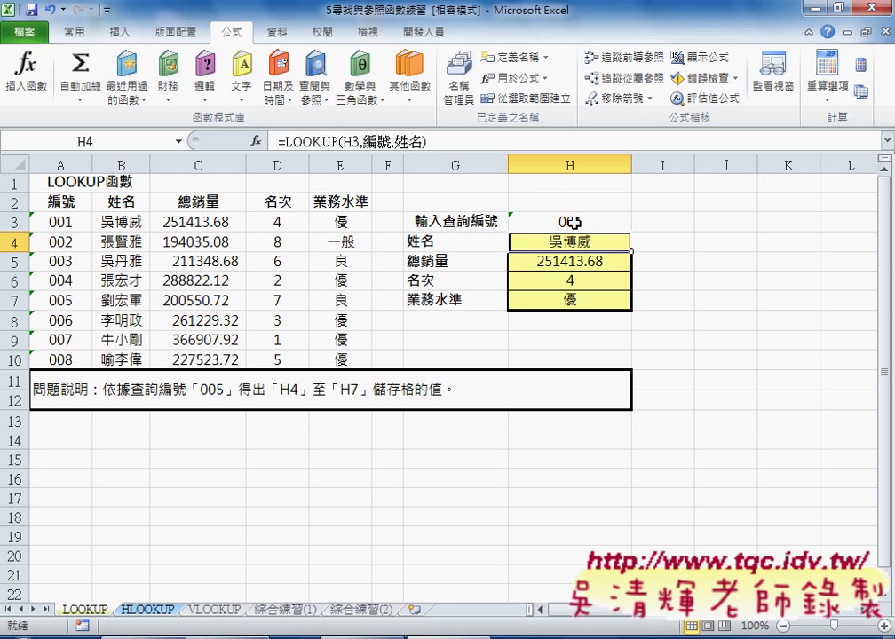
left_click(574, 223)
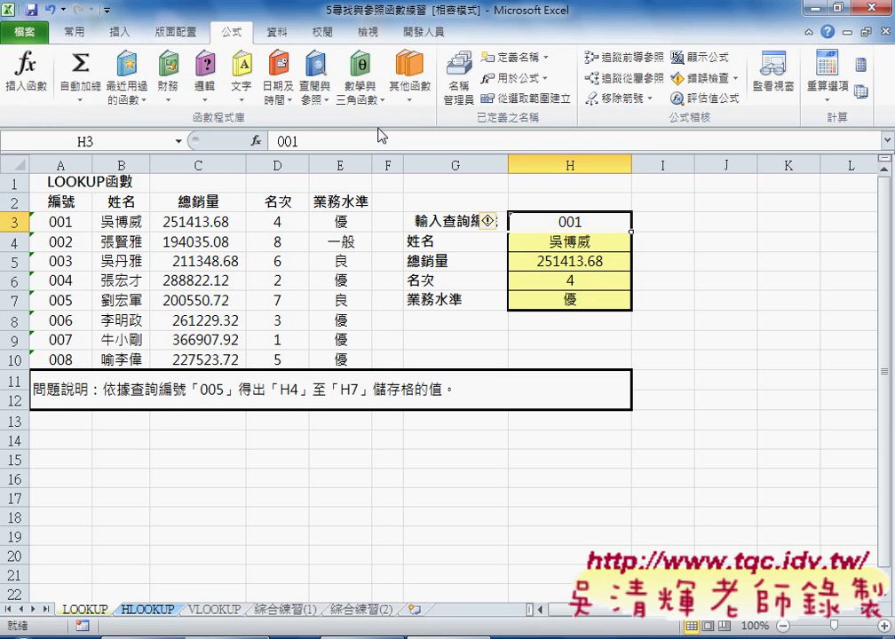
Open the Data Validation settings for cell H3 from the Data ribbon
left_click(291, 45)
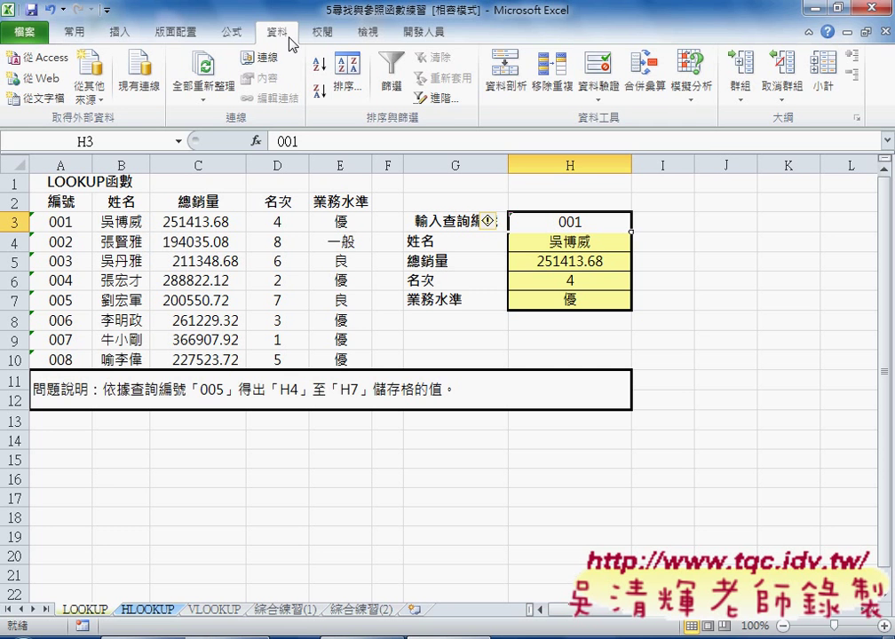
left_click(593, 71)
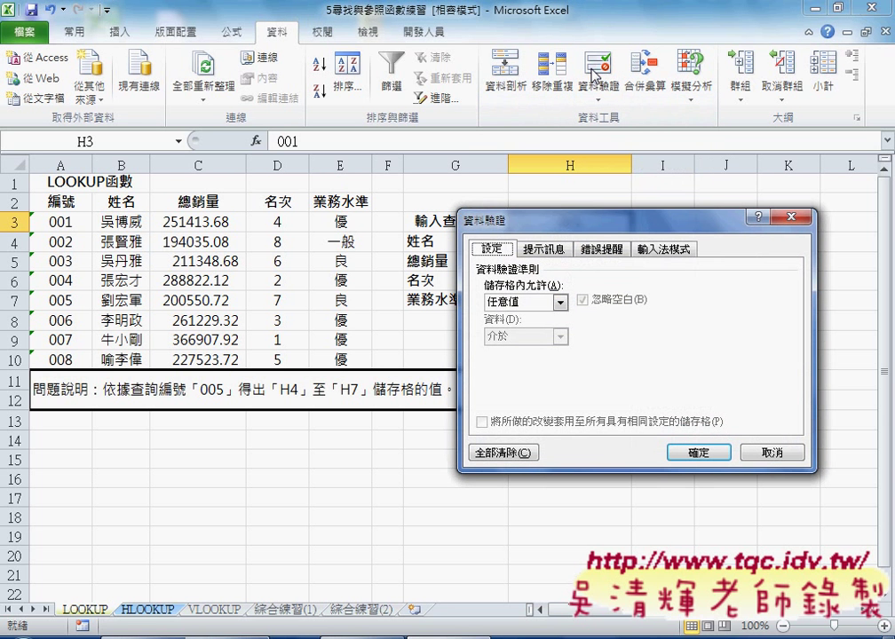